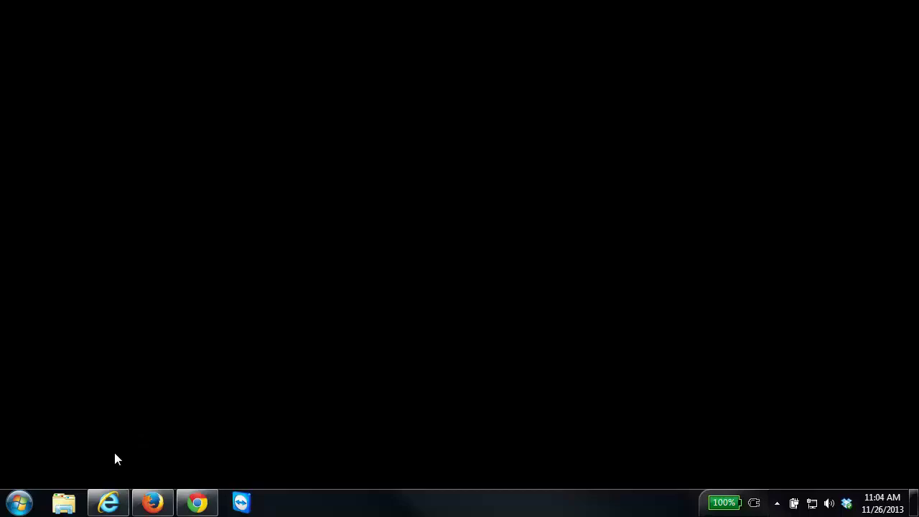
# Open Internet Explorer and go to the D-Link support site at support.dlink.ca
pyautogui.click(109, 502)
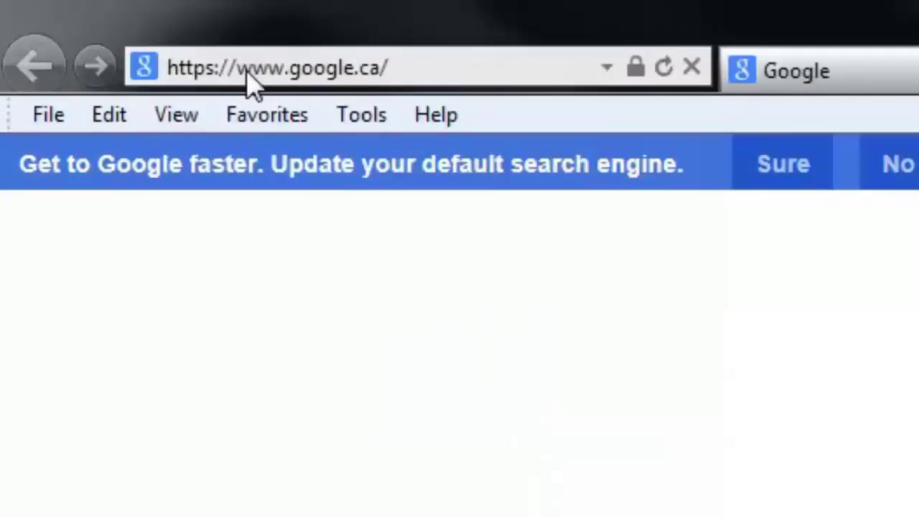
pyautogui.click(155, 45)
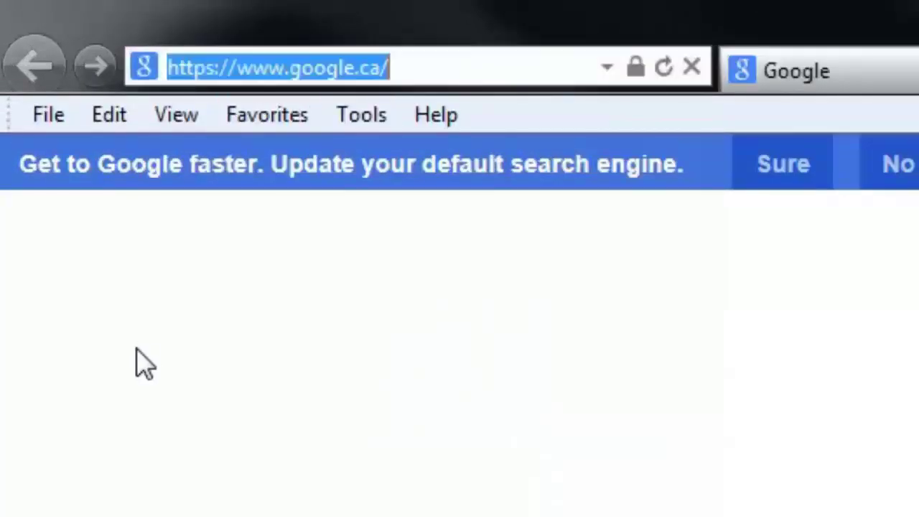
pyautogui.write('suppor')
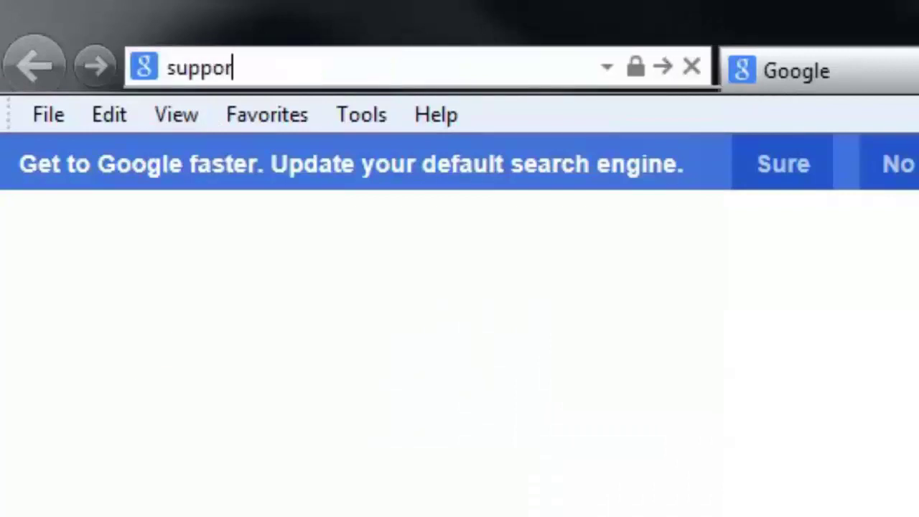
pyautogui.write('t.dlink.ca')
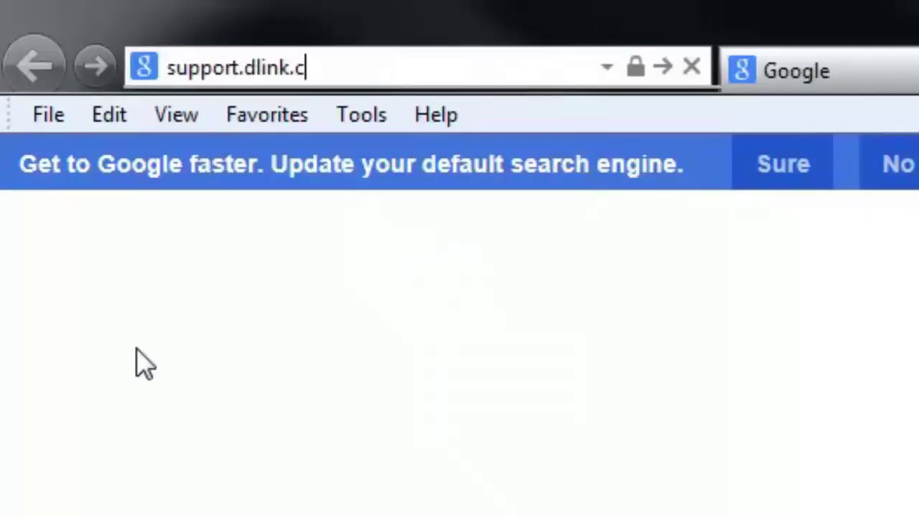
pyautogui.press('Return')
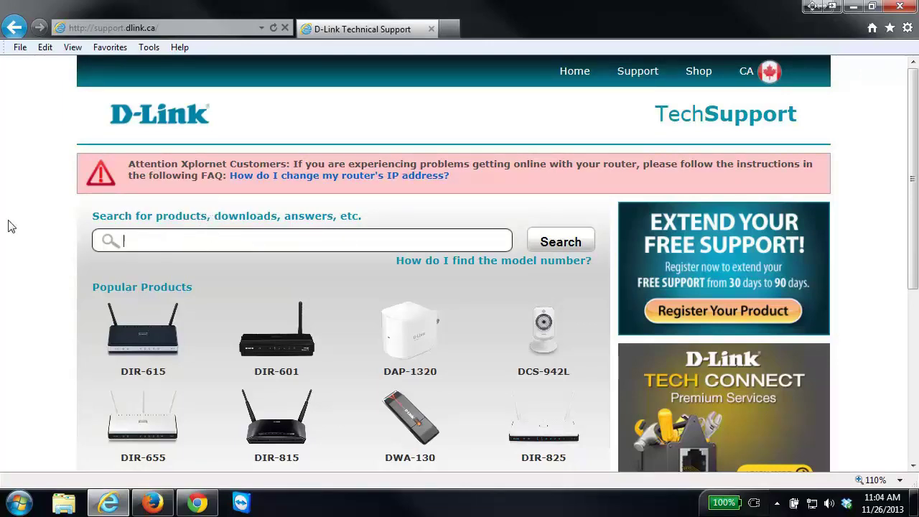
# Search the support site for dns-325 and open the DNS-325 ShareCenter 2-Bay Network Storage Enclosure product page
pyautogui.write('dns-325')
pyautogui.click(559, 242)
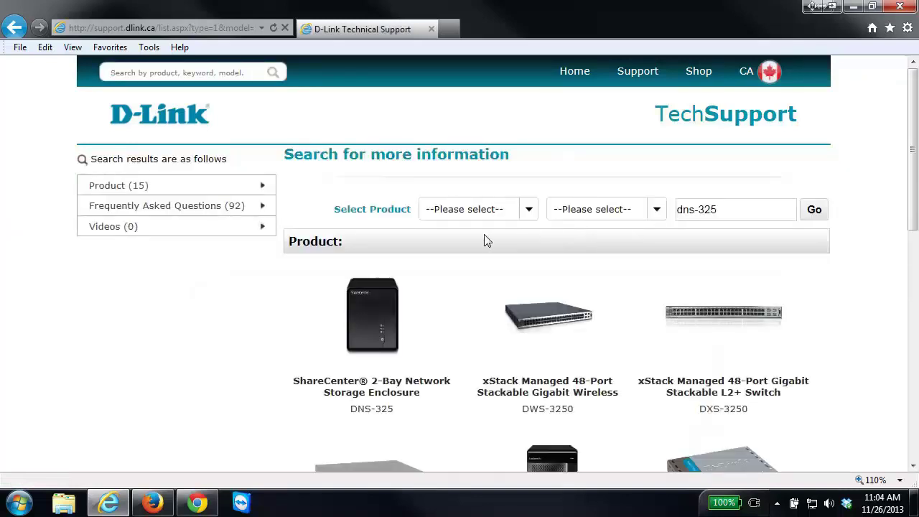
pyautogui.click(381, 311)
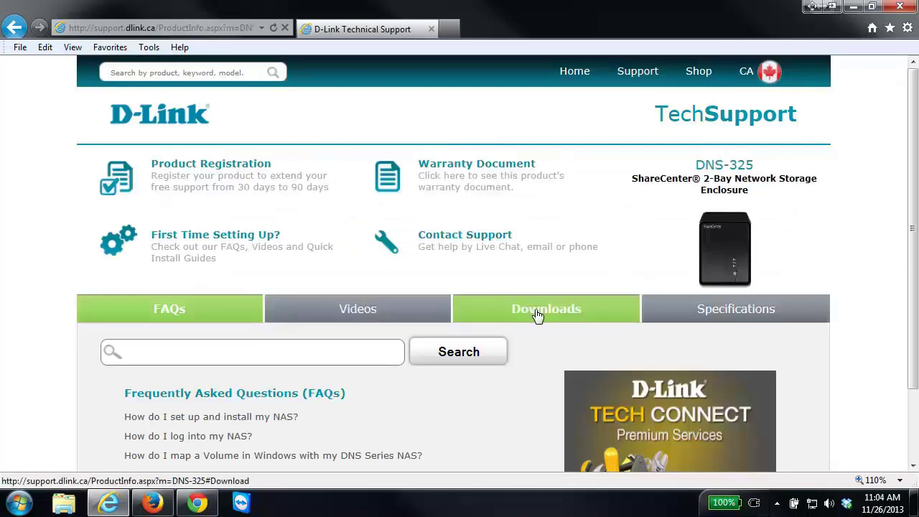
# Download the DNS-325 Setup Wizard (1.0.4.3), saving DNS-325_SETUPWIZARD_1.0.4.3.ZIP to the Desktop, and close the browser
pyautogui.click(536, 311)
pyautogui.scroll(-3, 536, 314)
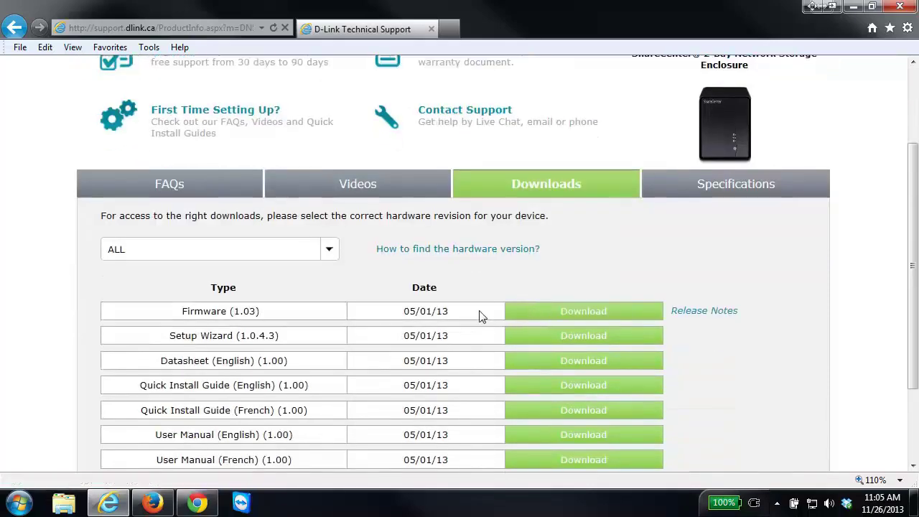
pyautogui.click(561, 342)
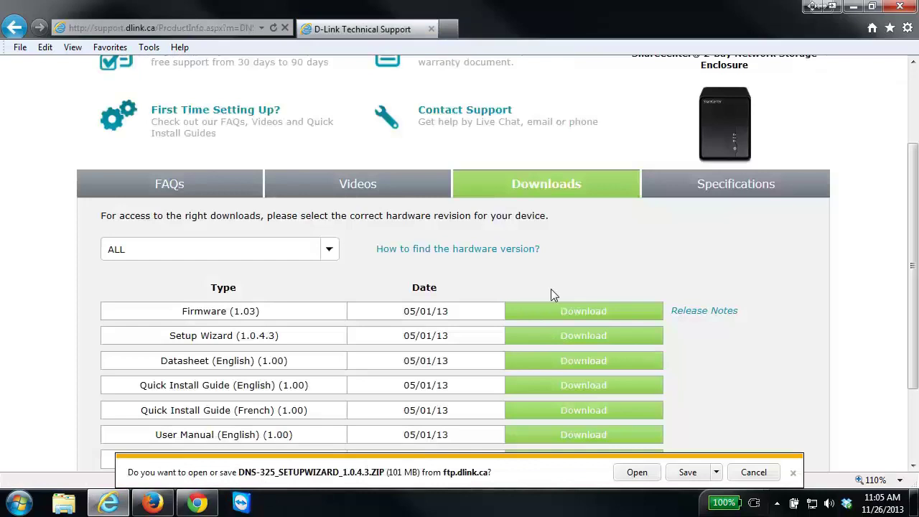
pyautogui.click(716, 472)
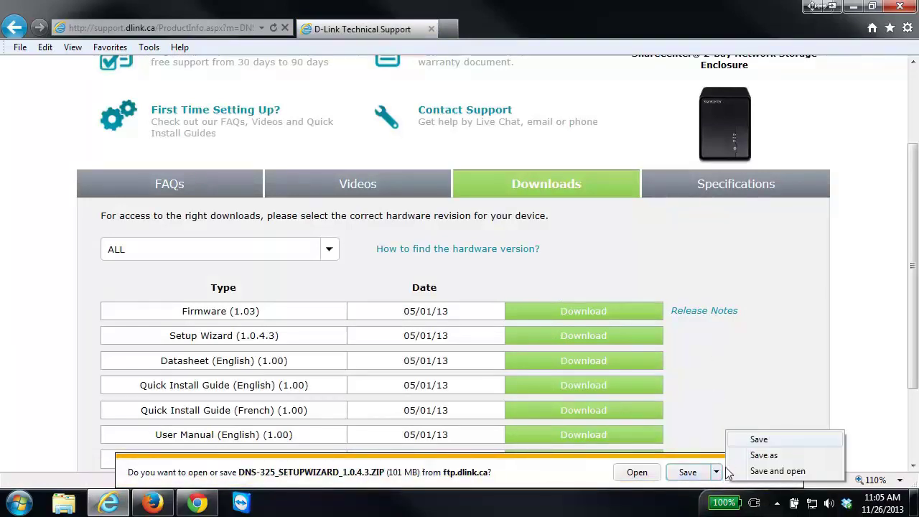
pyautogui.click(763, 453)
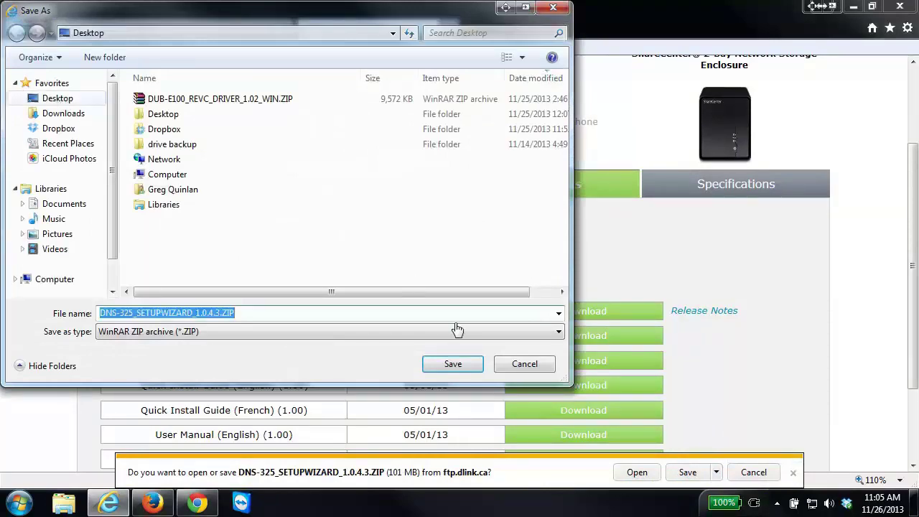
pyautogui.click(453, 364)
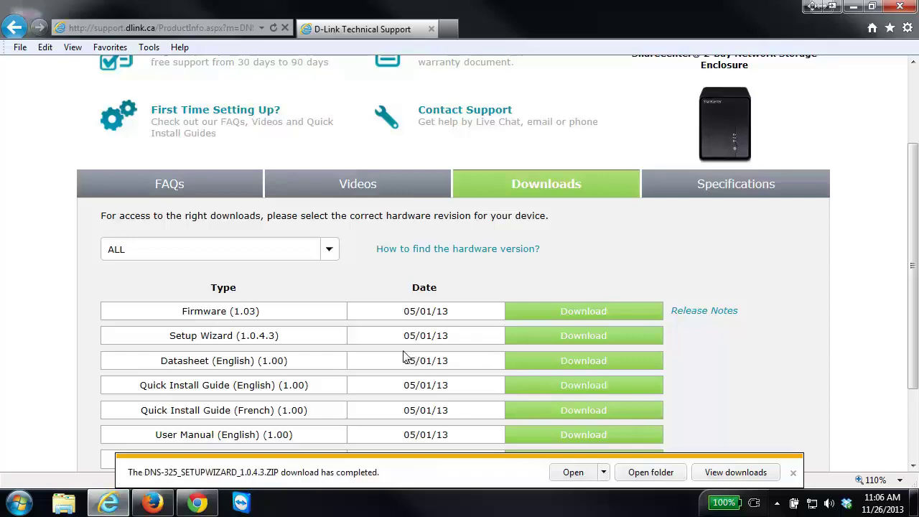
pyautogui.click(901, 7)
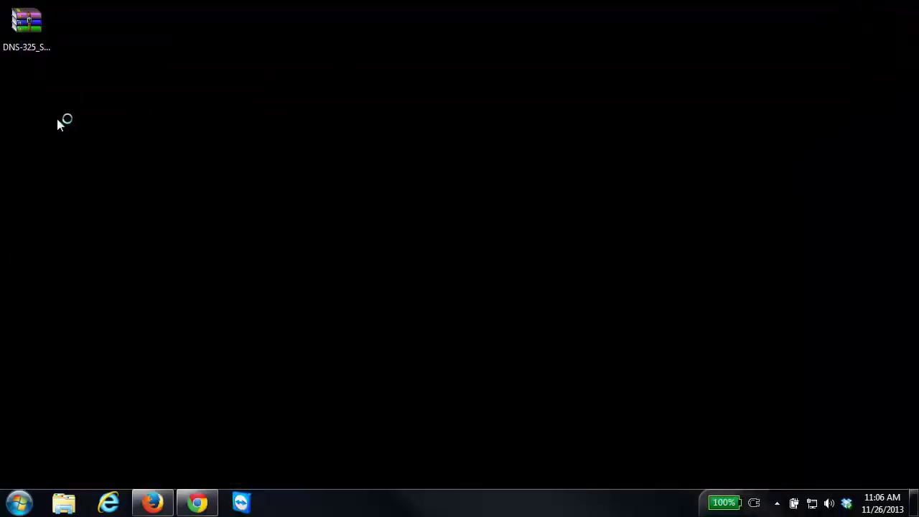
# Open the downloaded DNS-325 archive and run Setup Wizard.exe from its Setup Wizard folder, closing the archive window
pyautogui.moveTo(35, 26); pyautogui.dragTo(89, 27)
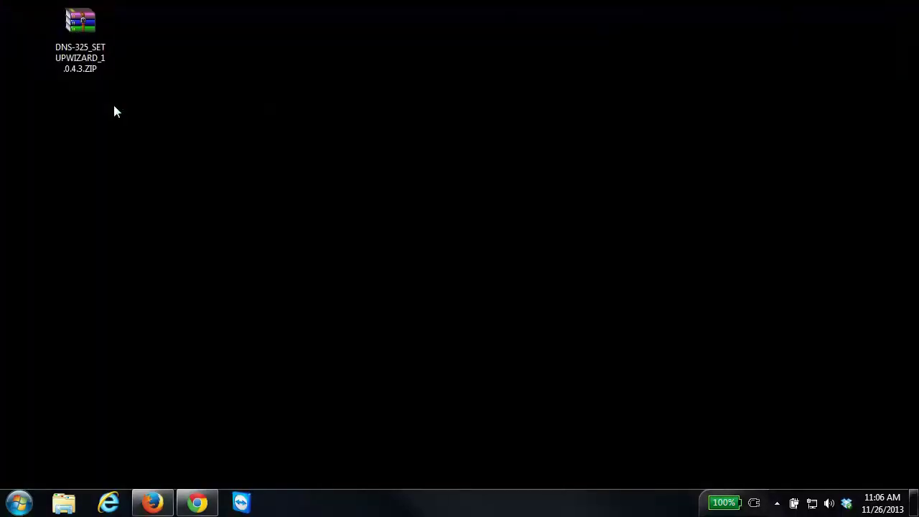
pyautogui.doubleClick(78, 28)
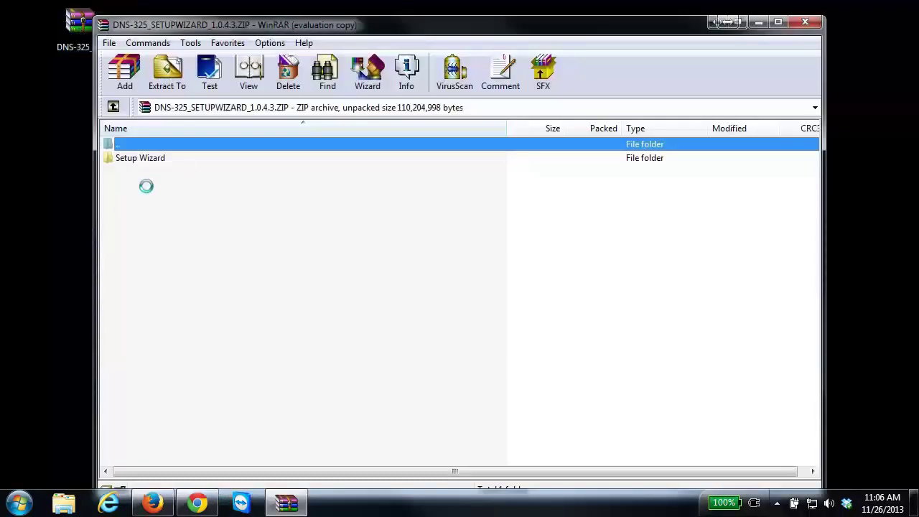
pyautogui.click(535, 267)
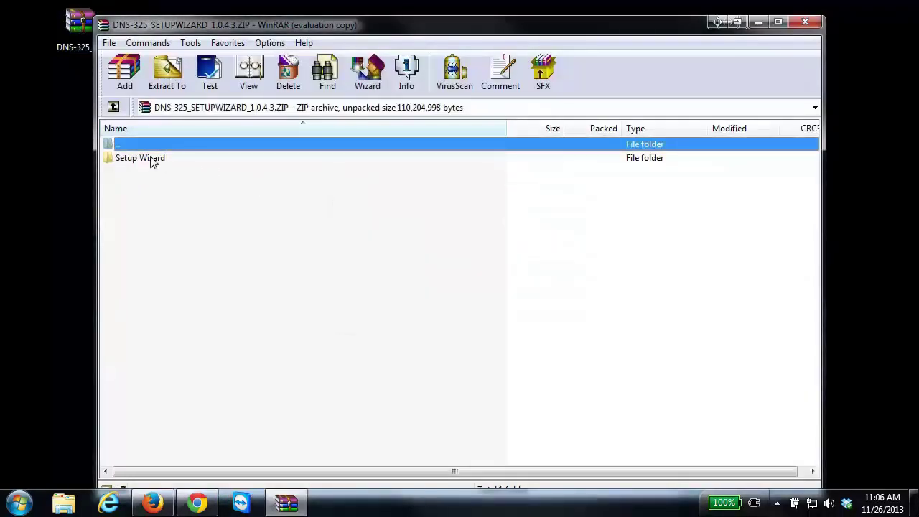
pyautogui.doubleClick(149, 159)
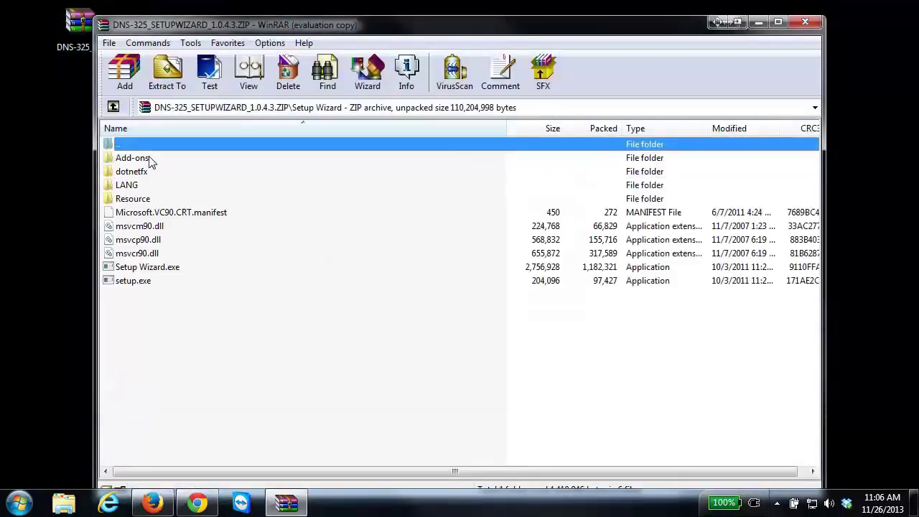
pyautogui.click(146, 270)
pyautogui.doubleClick(146, 271)
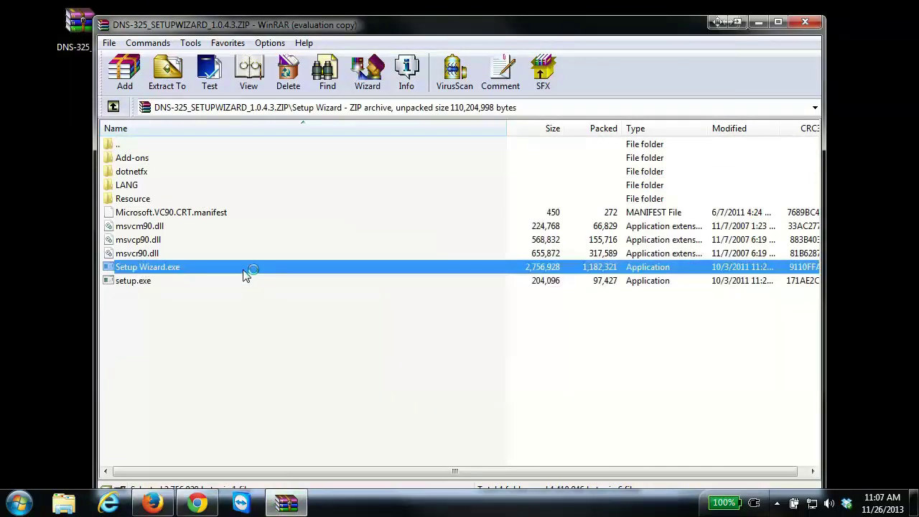
pyautogui.click(792, 24)
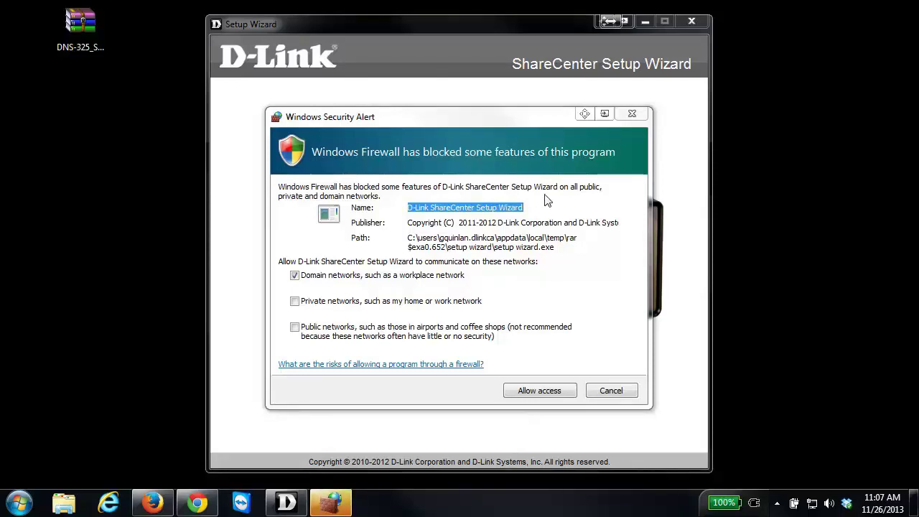
# Allow the setup wizard through the firewall on domain networks and advance in English through its hardware installation pages to device selection
pyautogui.click(545, 392)
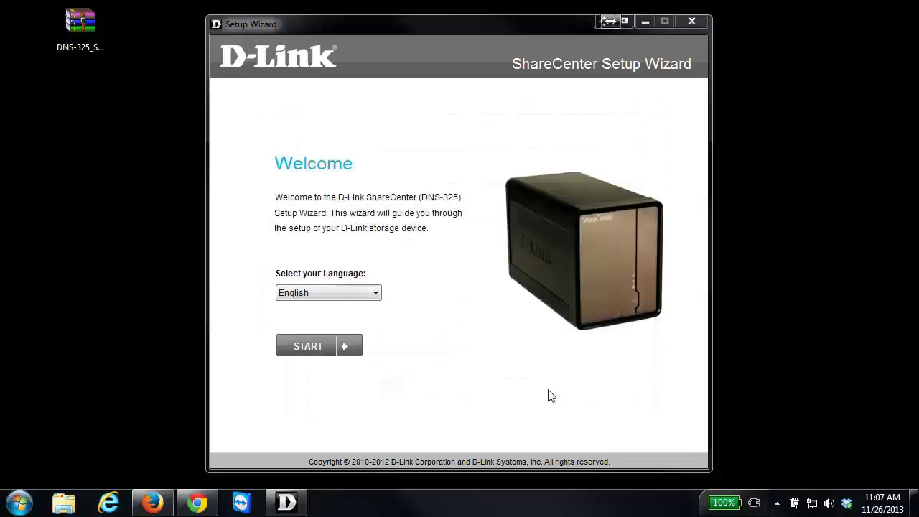
pyautogui.click(321, 346)
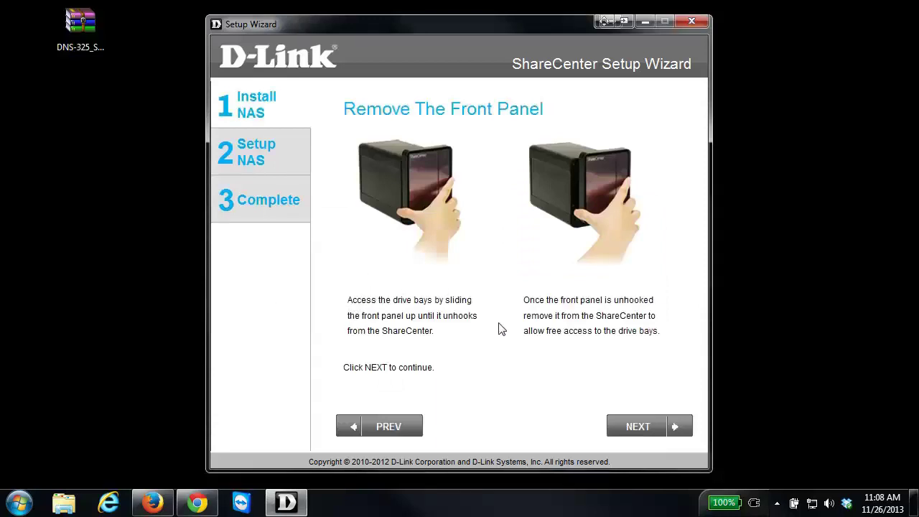
pyautogui.click(654, 429)
pyautogui.click(654, 429)
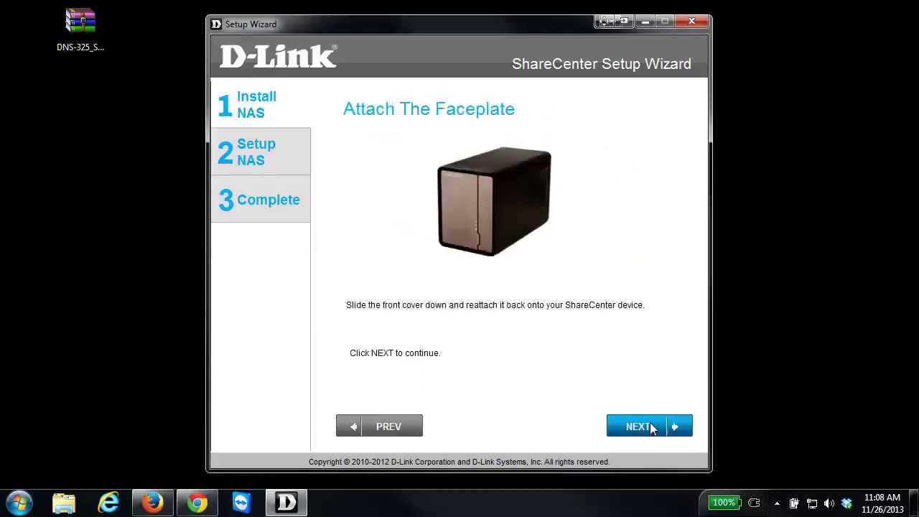
pyautogui.click(652, 427)
pyautogui.click(651, 428)
pyautogui.click(652, 428)
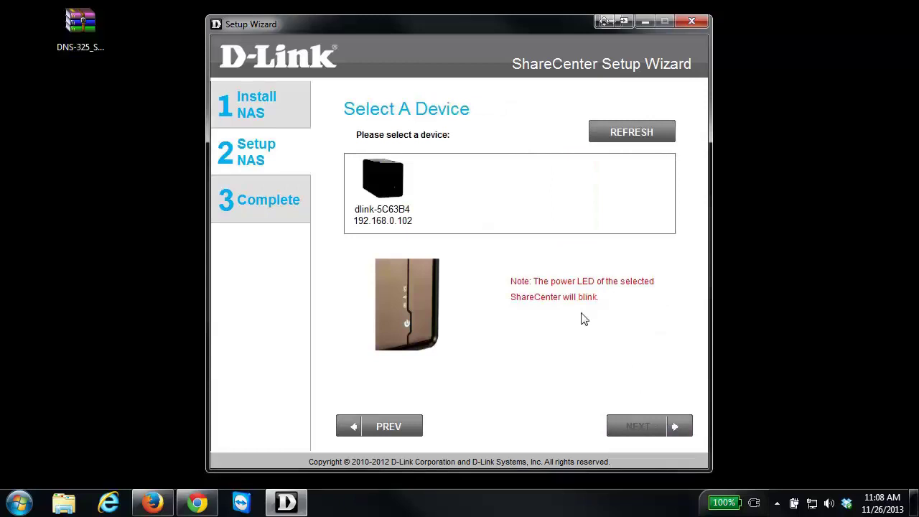
# Refresh the device list, select the ShareCenter dlink-5C63B4, and confirm that its power LED is blinking
pyautogui.click(650, 130)
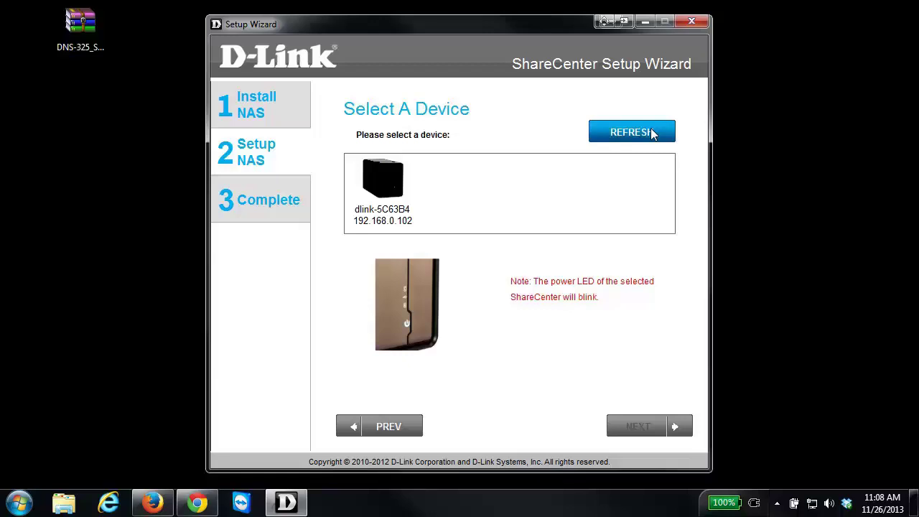
pyautogui.click(387, 185)
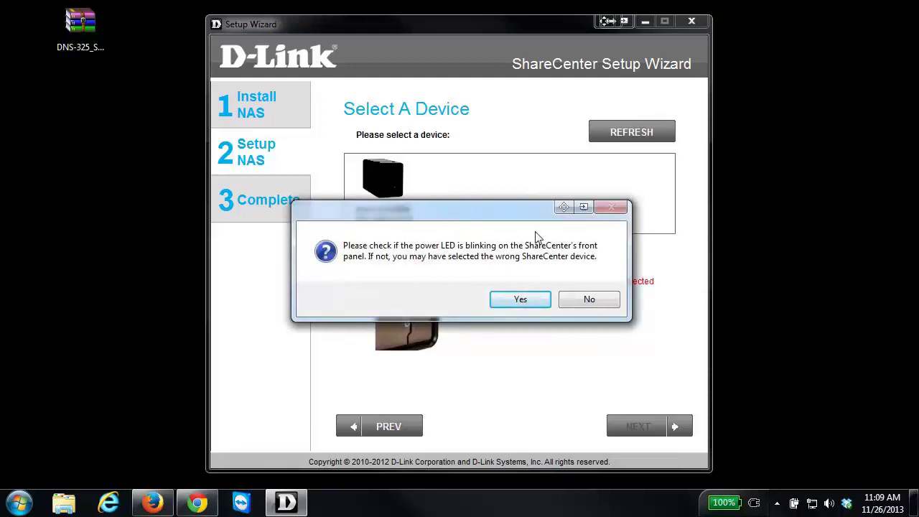
pyautogui.click(519, 304)
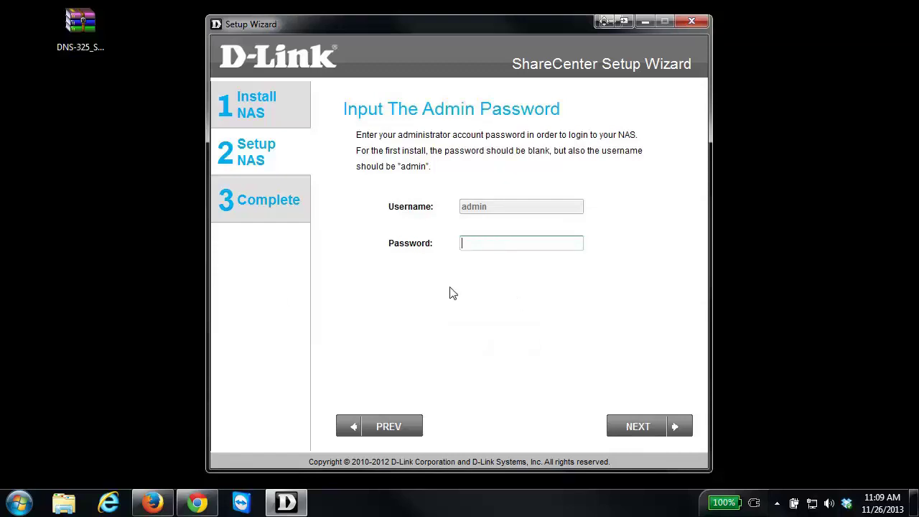
# Log in to the NAS with the admin password field left empty, and enter and confirm a new admin password
pyautogui.click(641, 429)
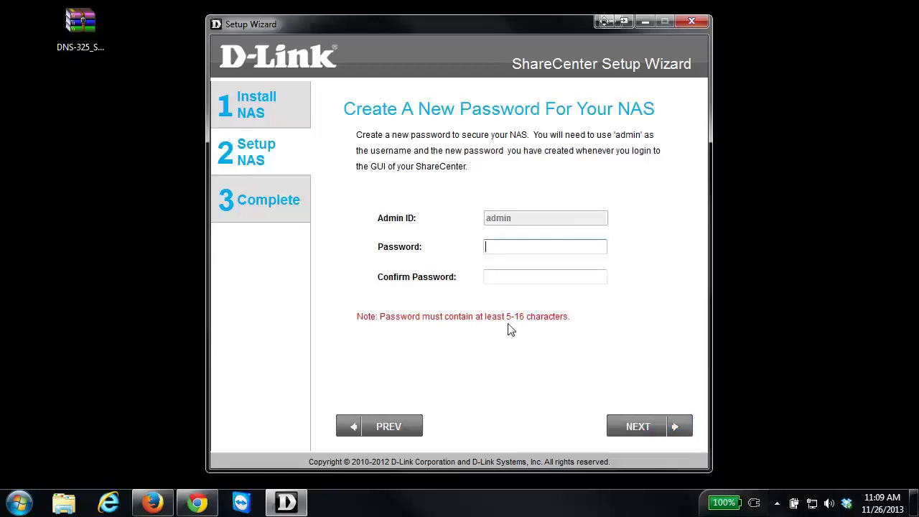
pyautogui.write('*****')
pyautogui.press('Tab')
pyautogui.write('*****')
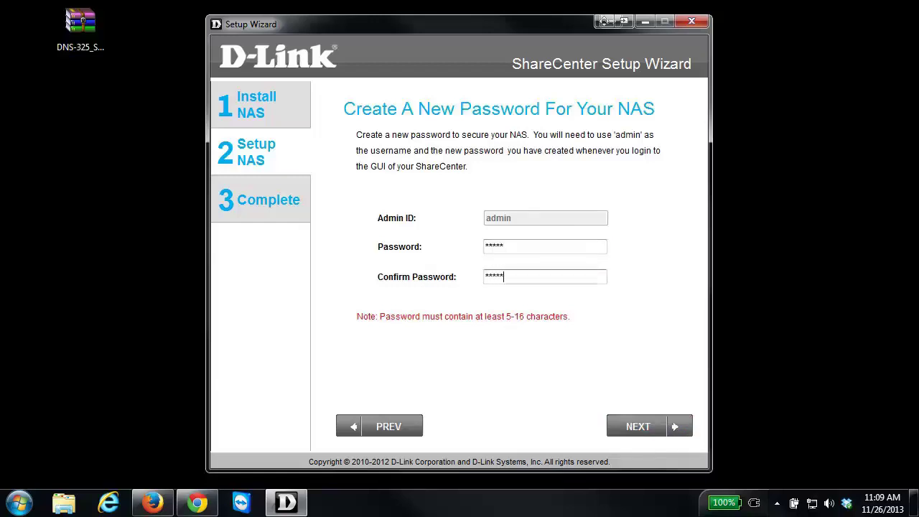
pyautogui.click(645, 427)
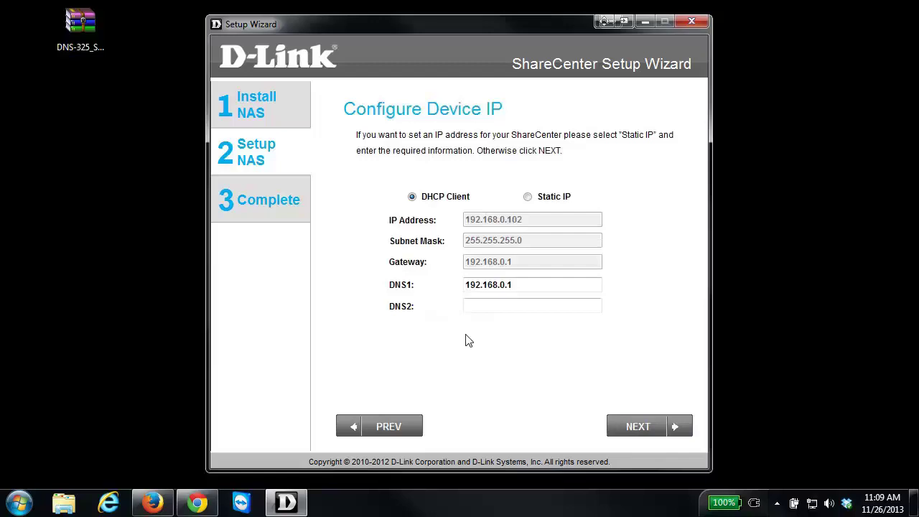
# Keep the DHCP Client and default device information settings, and answer No to both having and applying for a DDNS account
pyautogui.click(638, 426)
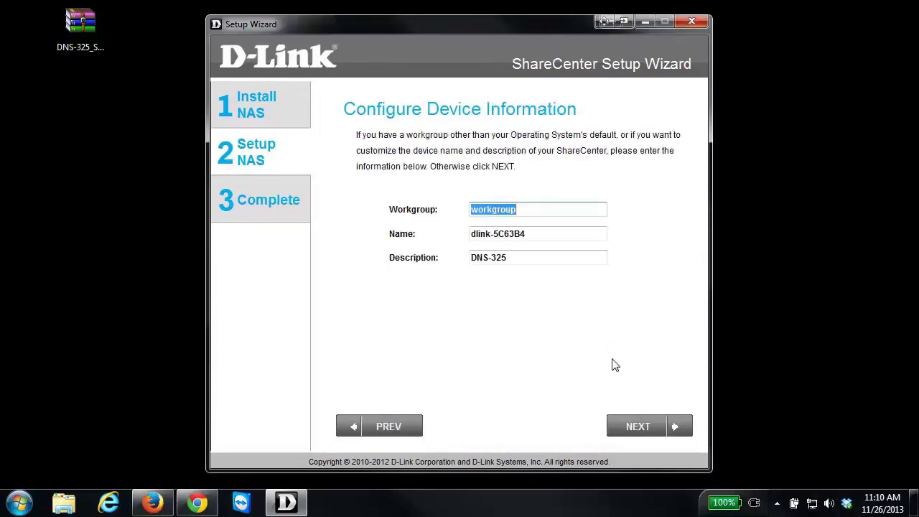
pyautogui.click(644, 429)
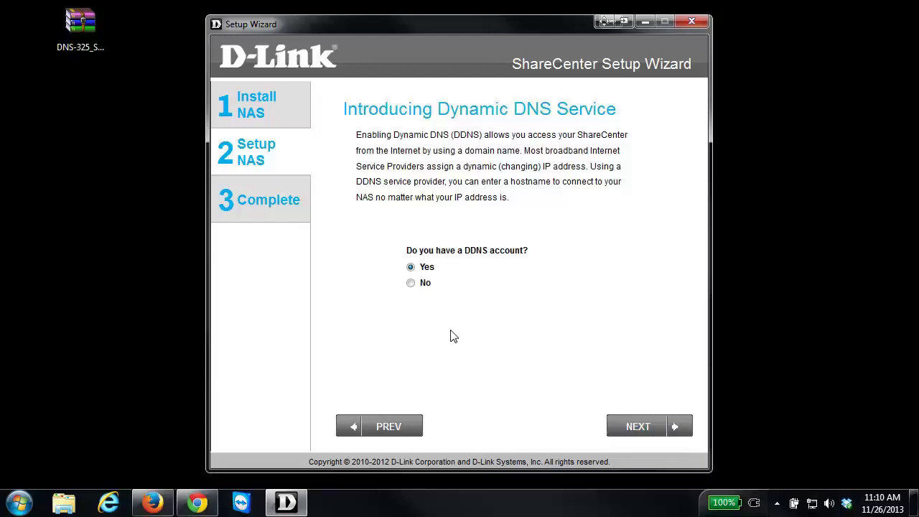
pyautogui.click(411, 283)
pyautogui.click(630, 426)
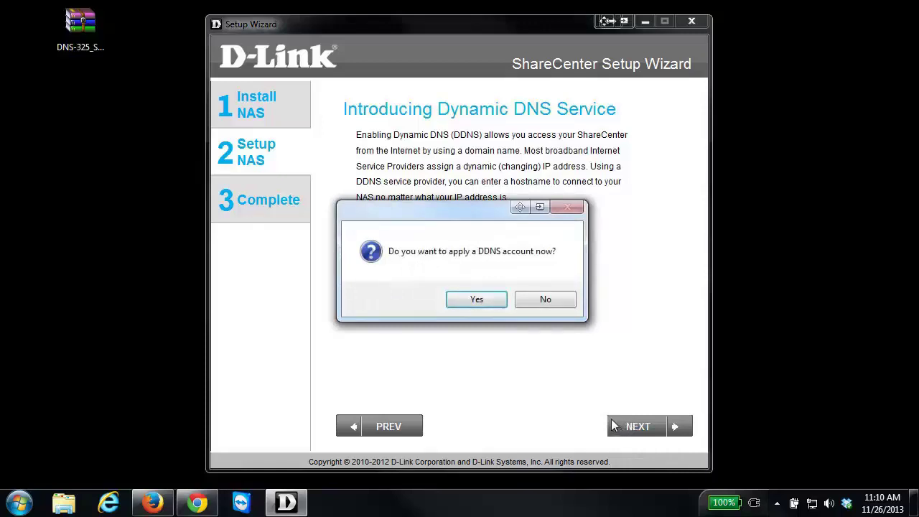
pyautogui.click(545, 300)
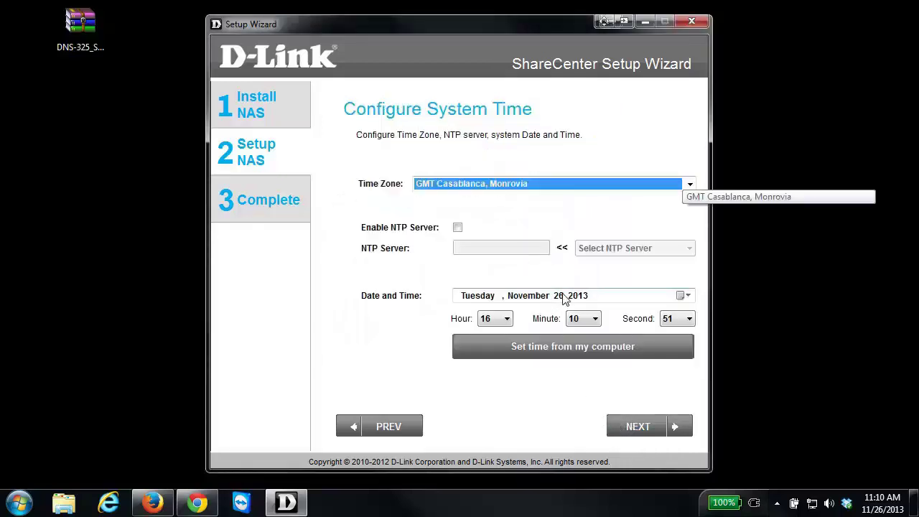
# Set the time zone to (GMT-05:00) Eastern Time (US & Canada), take the date and time from the computer, and continue
pyautogui.click(547, 189)
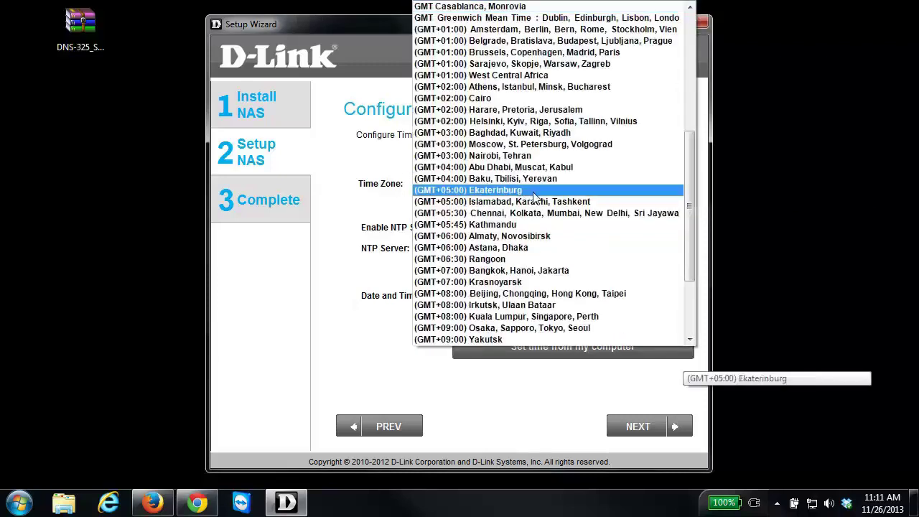
pyautogui.scroll(8, 536, 195)
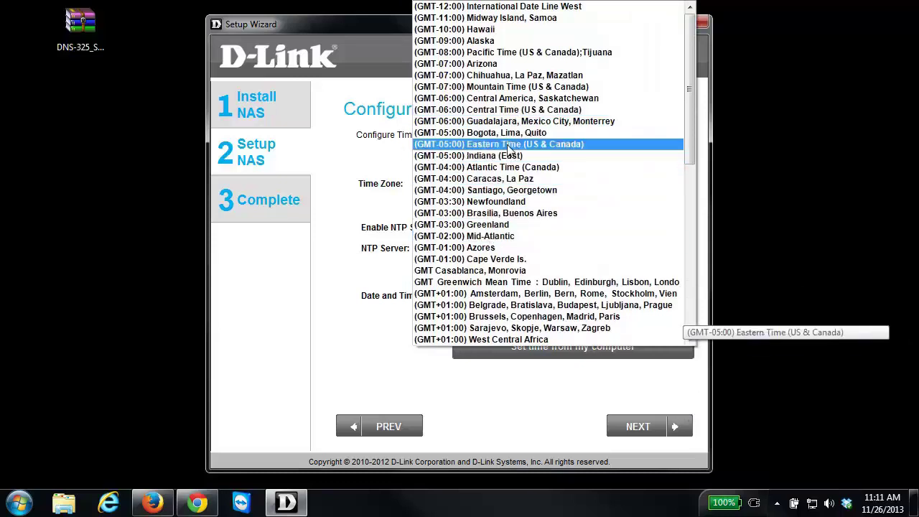
pyautogui.click(535, 144)
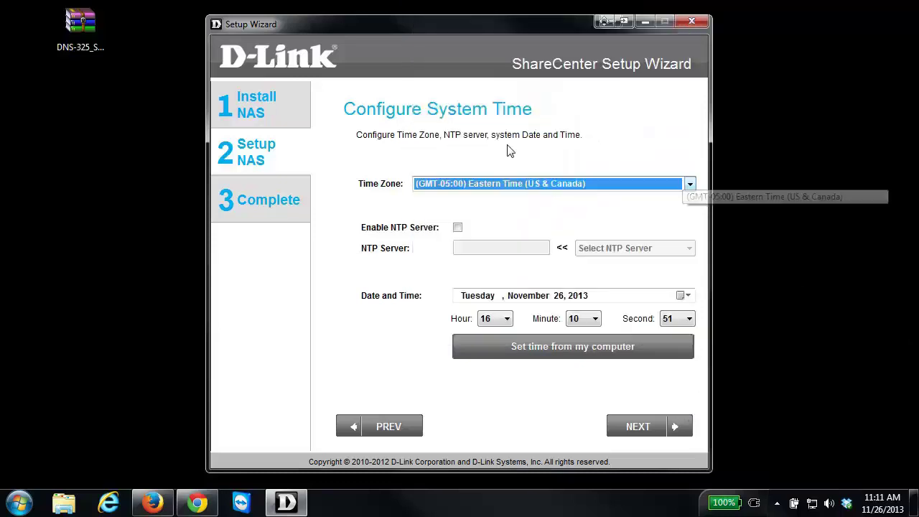
pyautogui.click(535, 356)
pyautogui.click(535, 352)
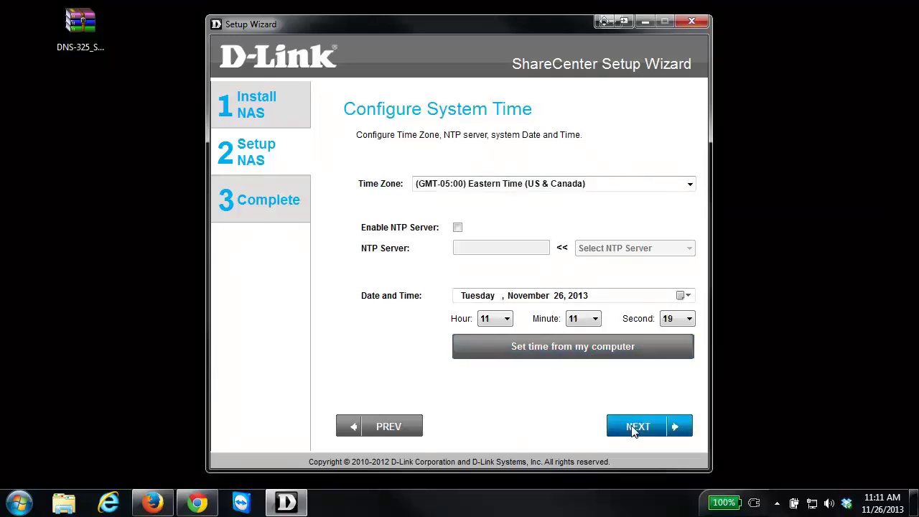
pyautogui.click(633, 427)
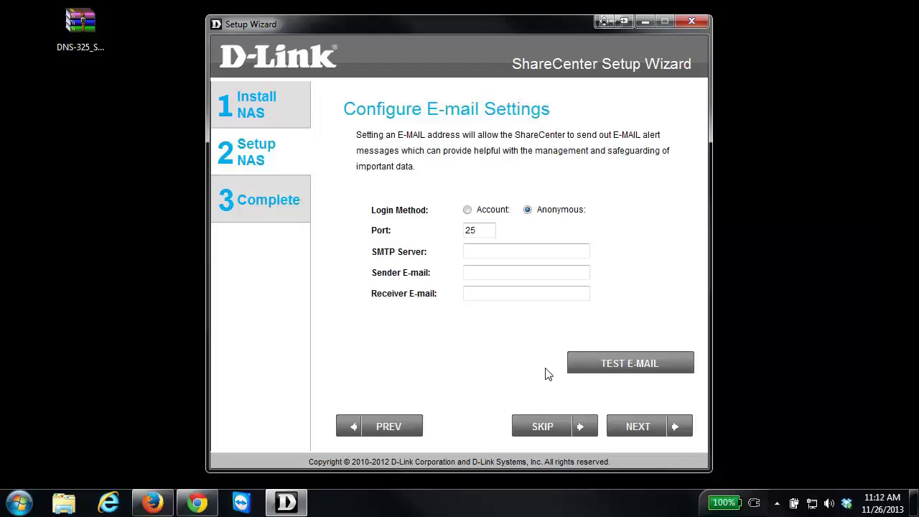
# Skip the e-mail alert settings, continue past the disk information, and choose JBOD as the RAID type
pyautogui.click(544, 428)
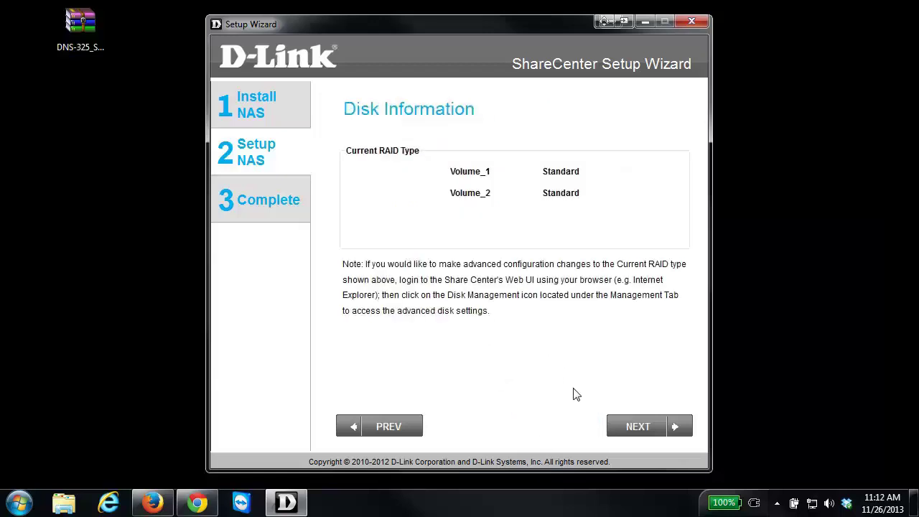
pyautogui.click(647, 429)
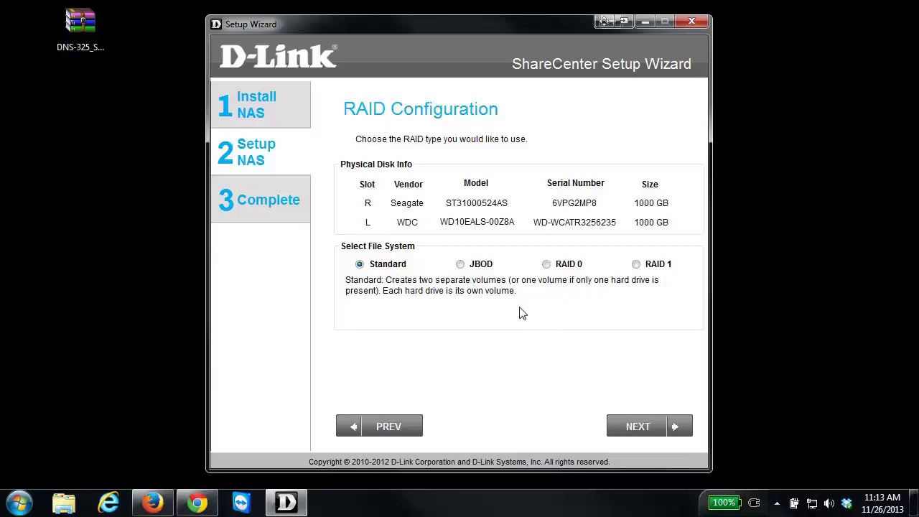
pyautogui.click(461, 265)
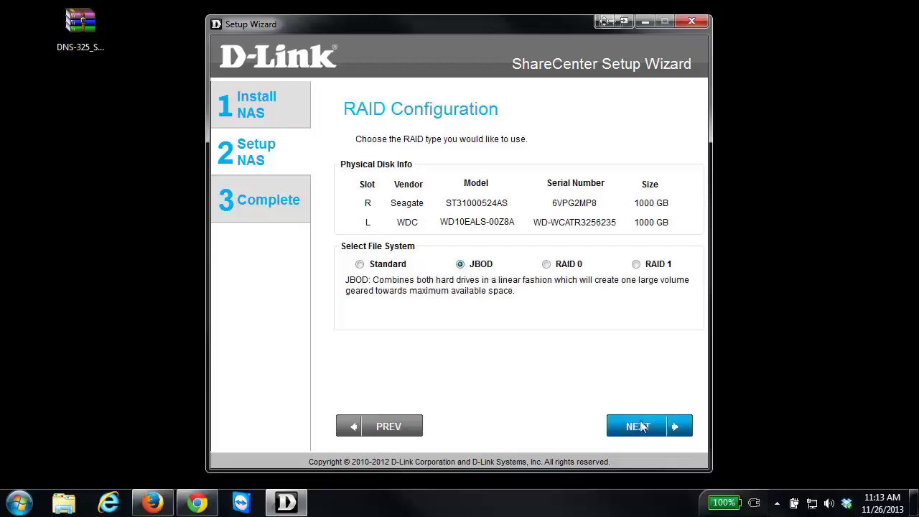
pyautogui.click(643, 428)
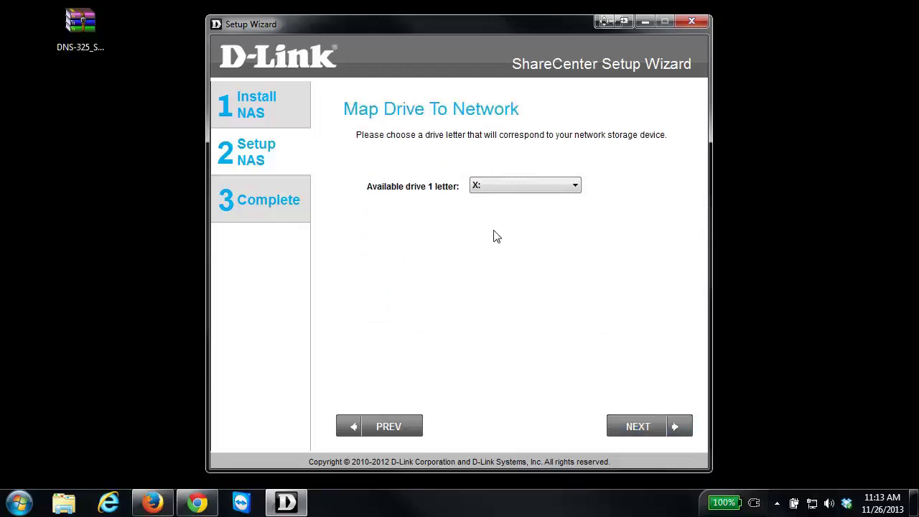
# Keep X: as the mapped drive letter, accept the volume configuration summary, and confirm formatting the hard drives
pyautogui.click(632, 427)
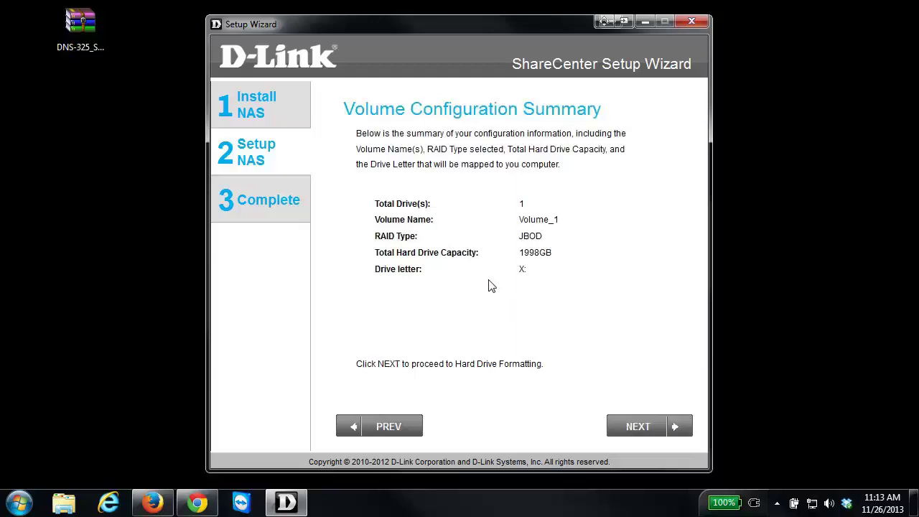
pyautogui.click(631, 430)
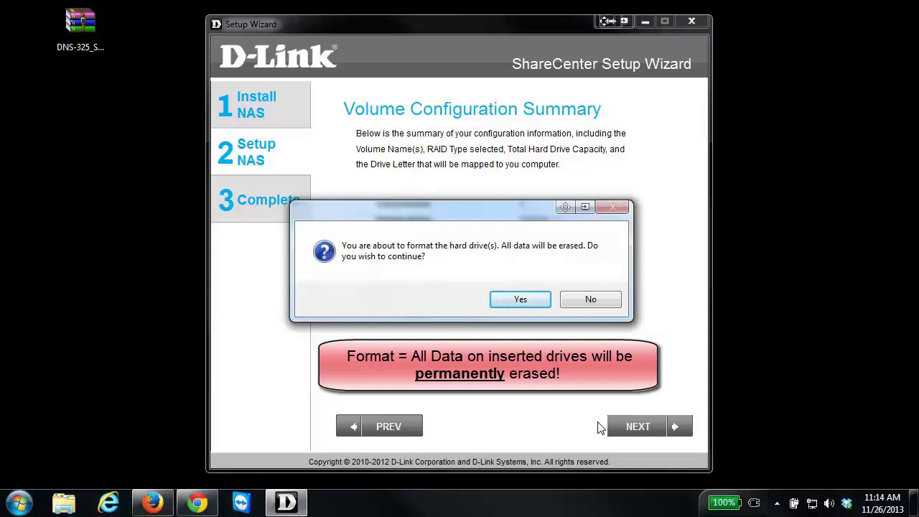
pyautogui.click(534, 305)
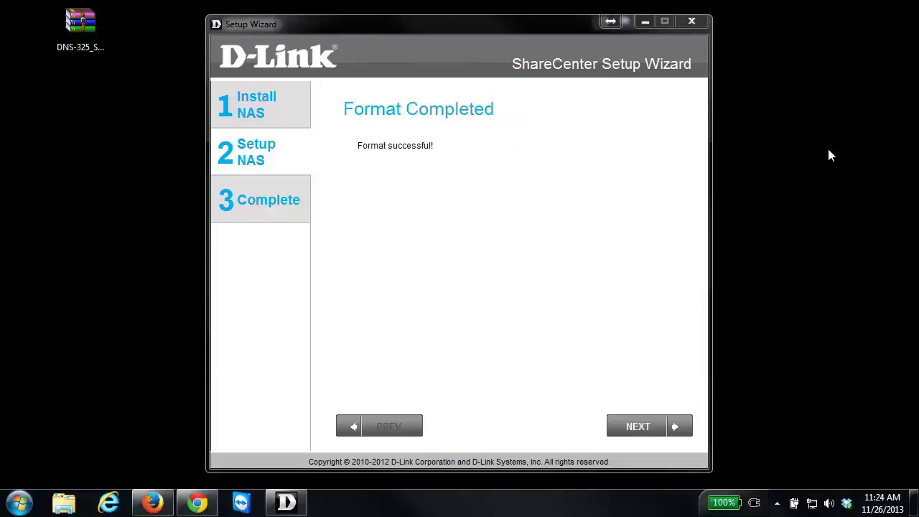
# Install the preselected AjaXplorer, Audio Streamer, Blog, Photo Center and aMule add-ons, leave their enable settings untouched, and finish the setup wizard
pyautogui.click(647, 427)
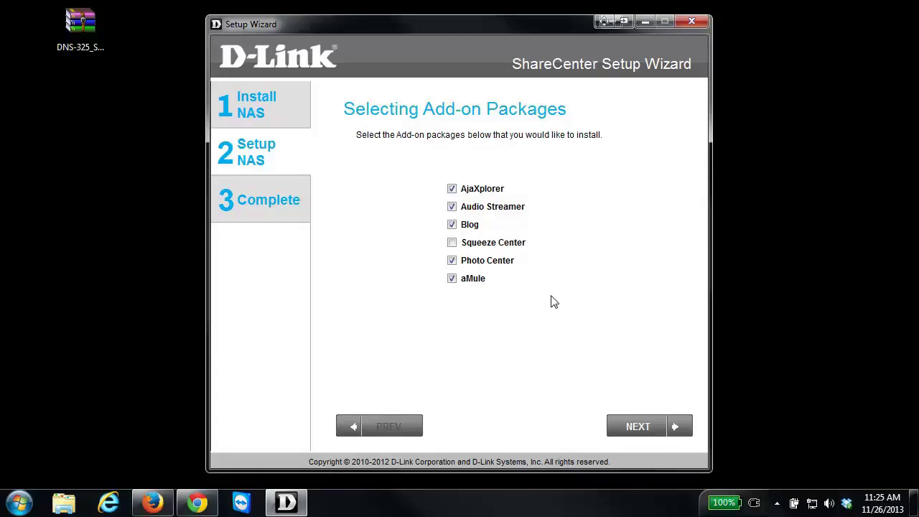
pyautogui.click(638, 427)
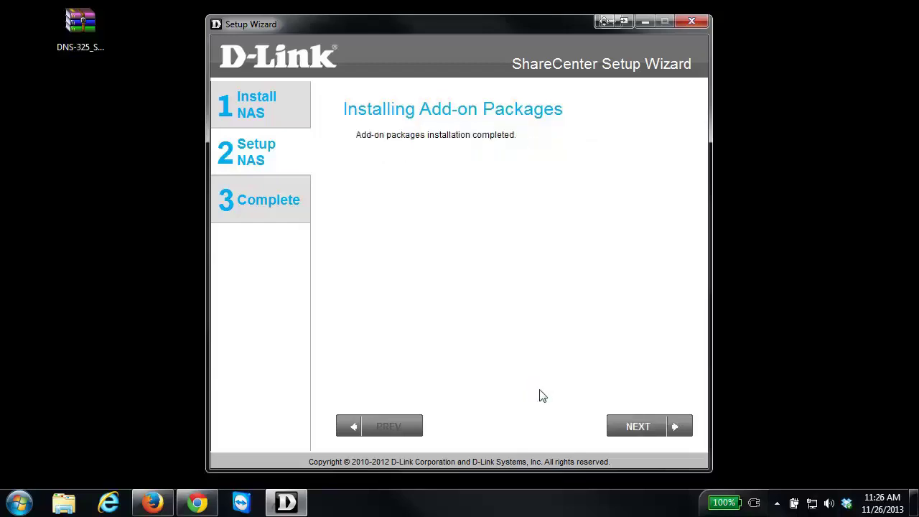
pyautogui.click(652, 431)
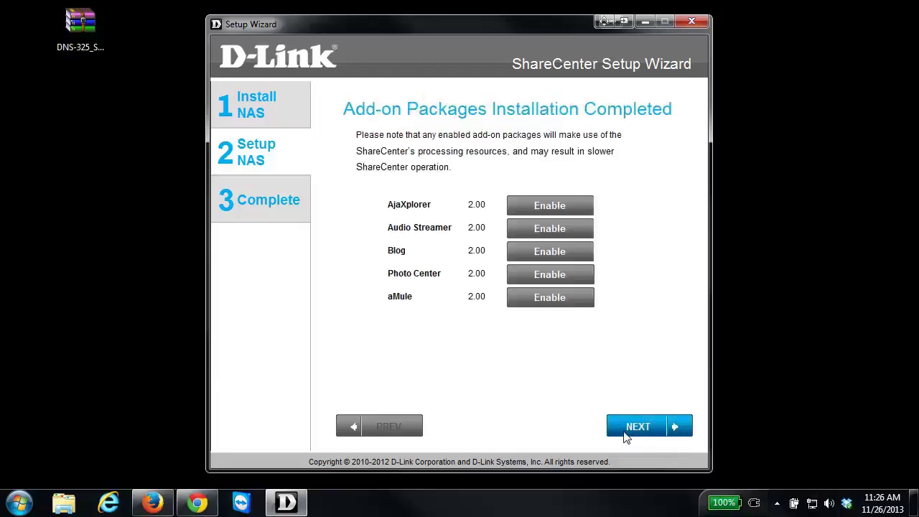
pyautogui.click(633, 430)
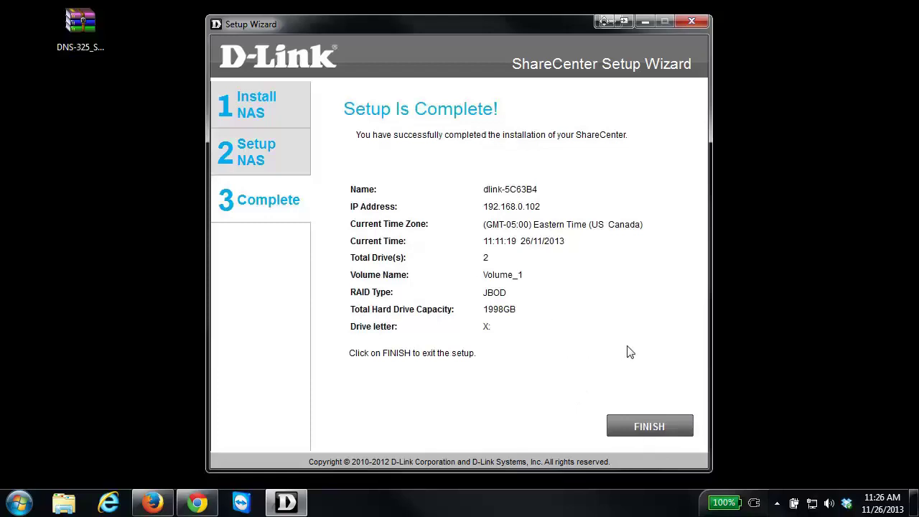
pyautogui.click(658, 428)
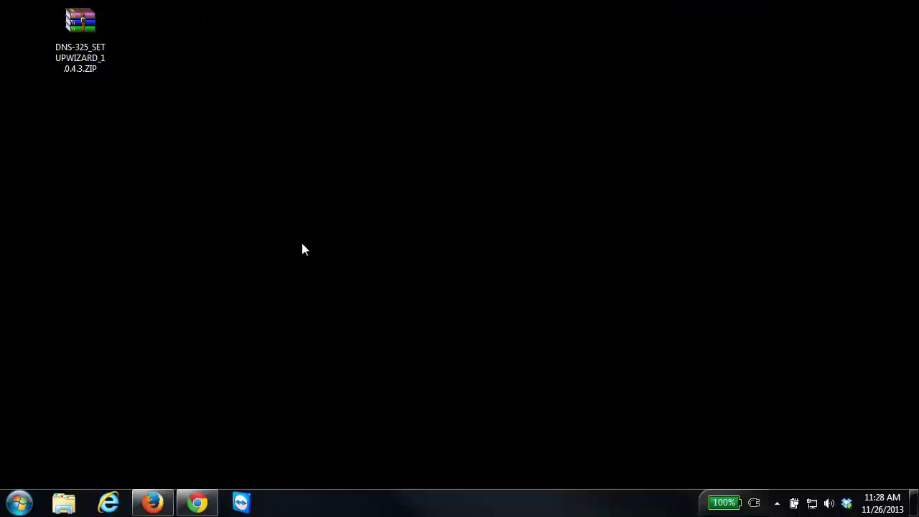
# Open the mapped network drive Volume_1 (X:) from Computer in Windows Explorer to view its contents
pyautogui.click(19, 503)
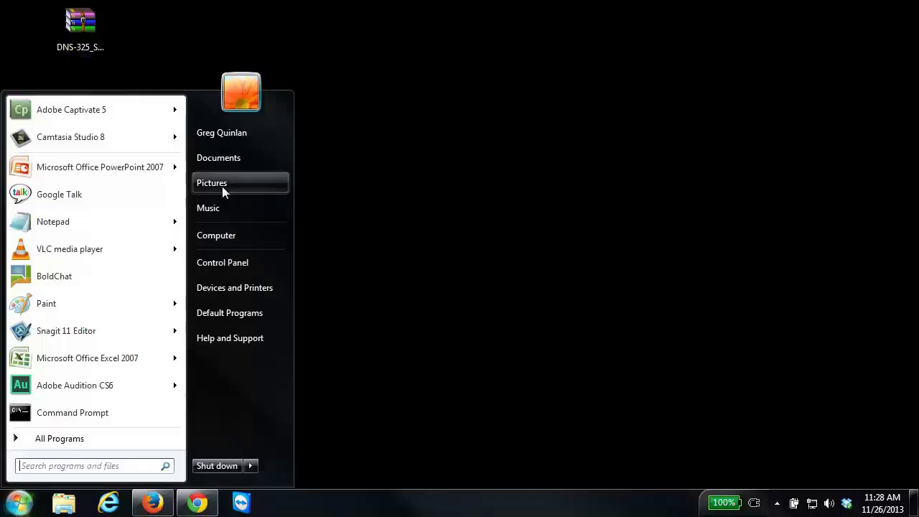
pyautogui.click(222, 237)
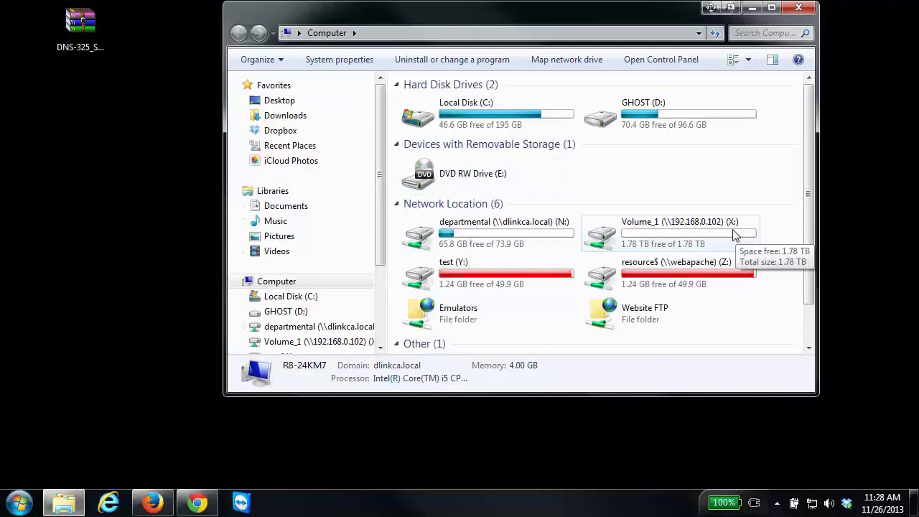
pyautogui.doubleClick(667, 233)
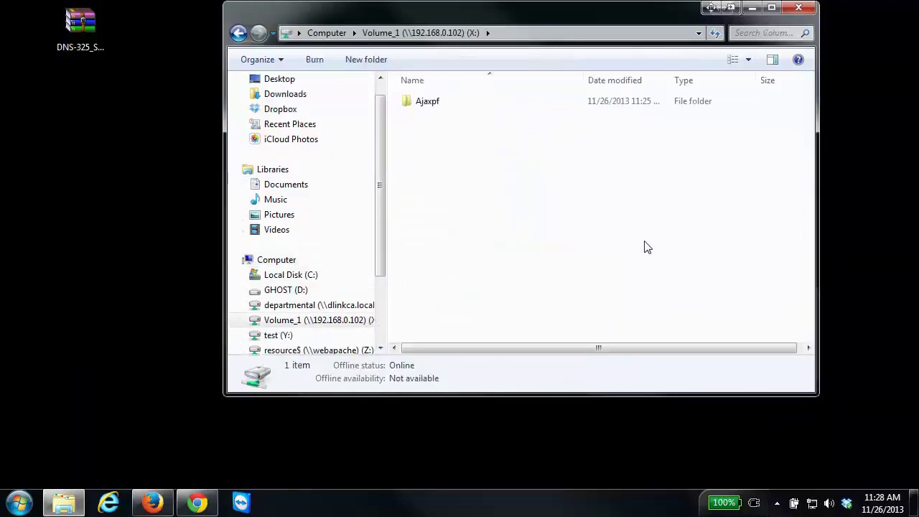